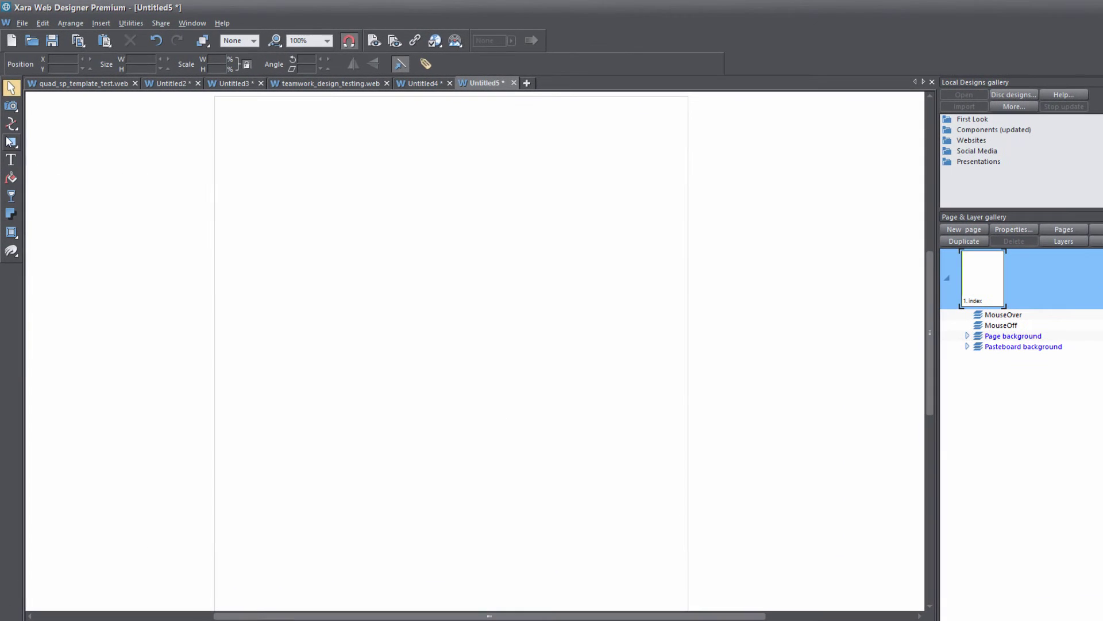
Draw a green 183×71 px rectangle on the MouseOff layer of the page
{"action": "left_click", "coordinate": [11, 142]}
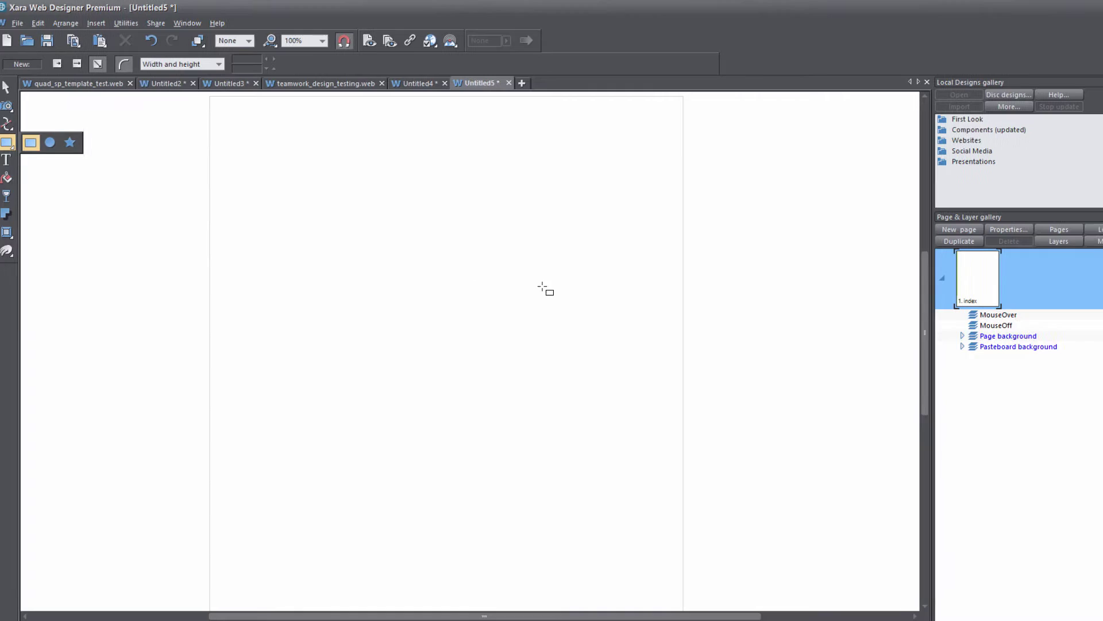
{"action": "left_click", "coordinate": [924, 328]}
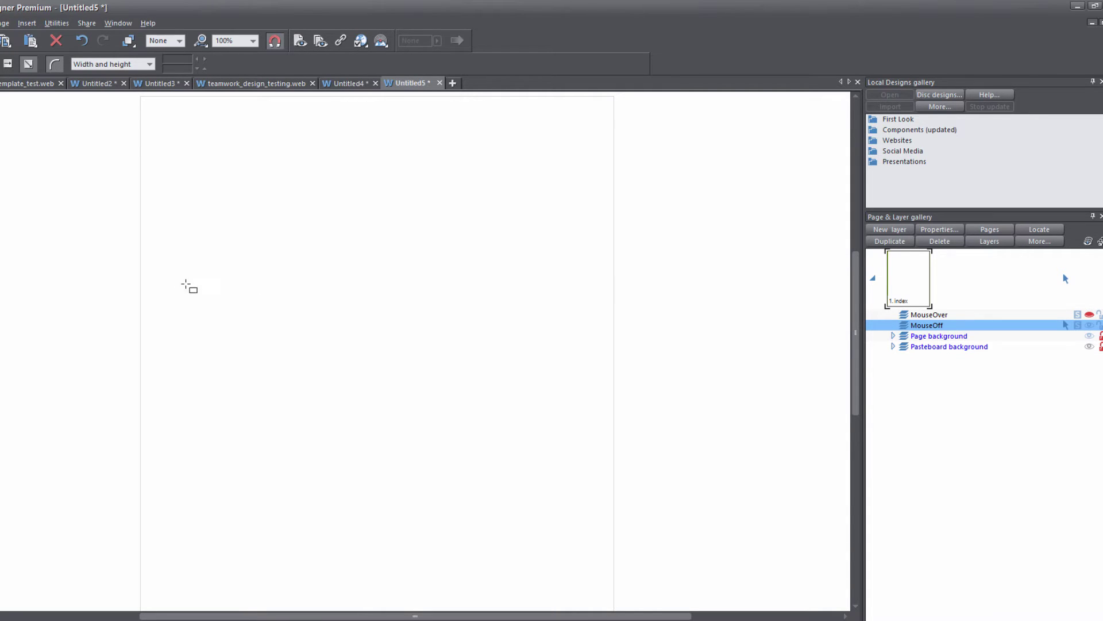
{"action": "left_click_drag", "start_coordinate": [180, 280], "coordinate": [295, 324]}
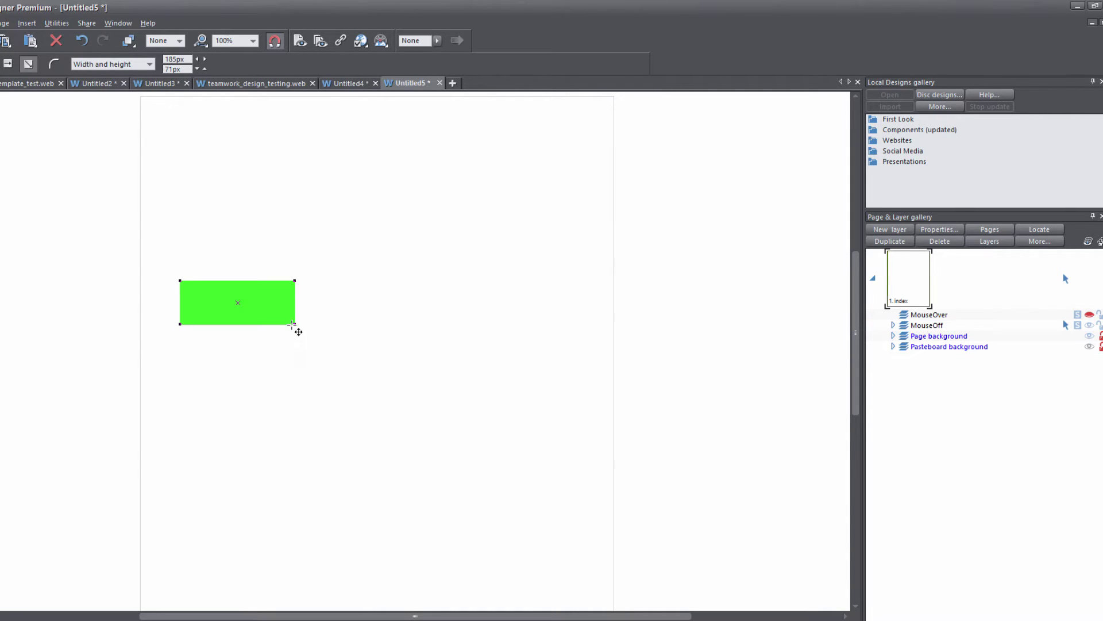
Type BUTTON inside the green rectangle and enlarge it from 14px to 32px
{"action": "left_click", "coordinate": [10, 161]}
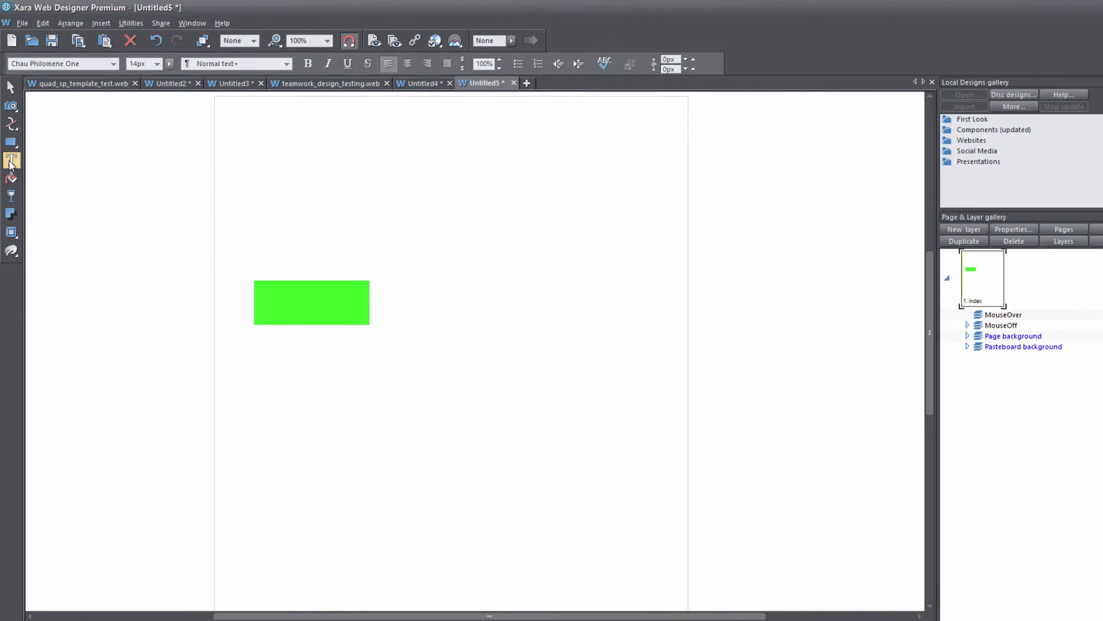
{"action": "left_click", "coordinate": [274, 304]}
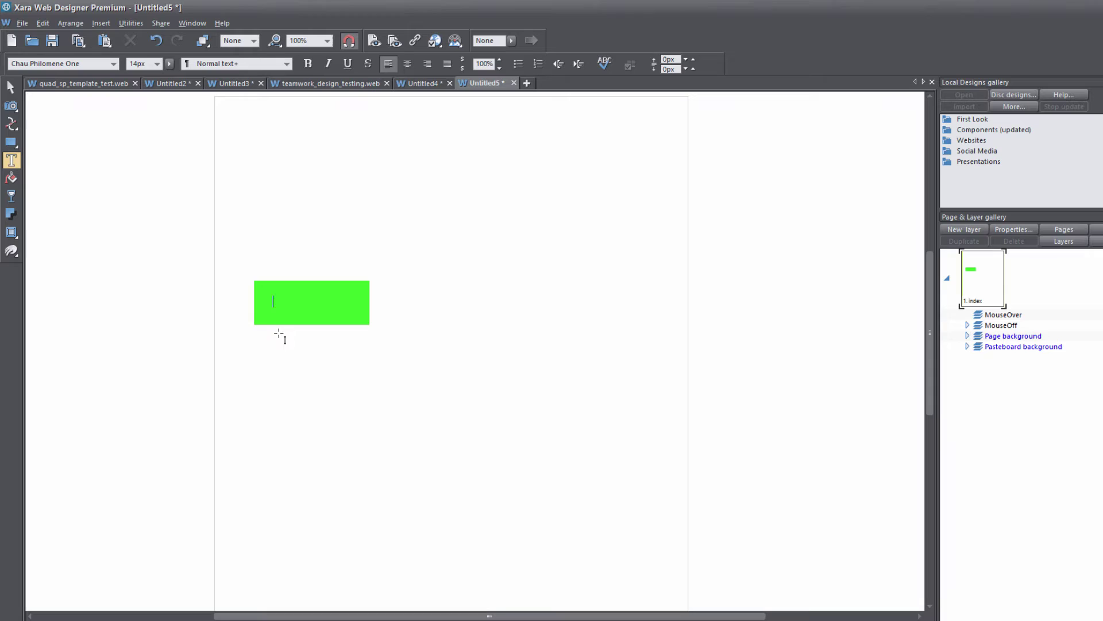
{"action": "type", "text": "BUTTON"}
{"action": "key", "text": "ctrl+a"}
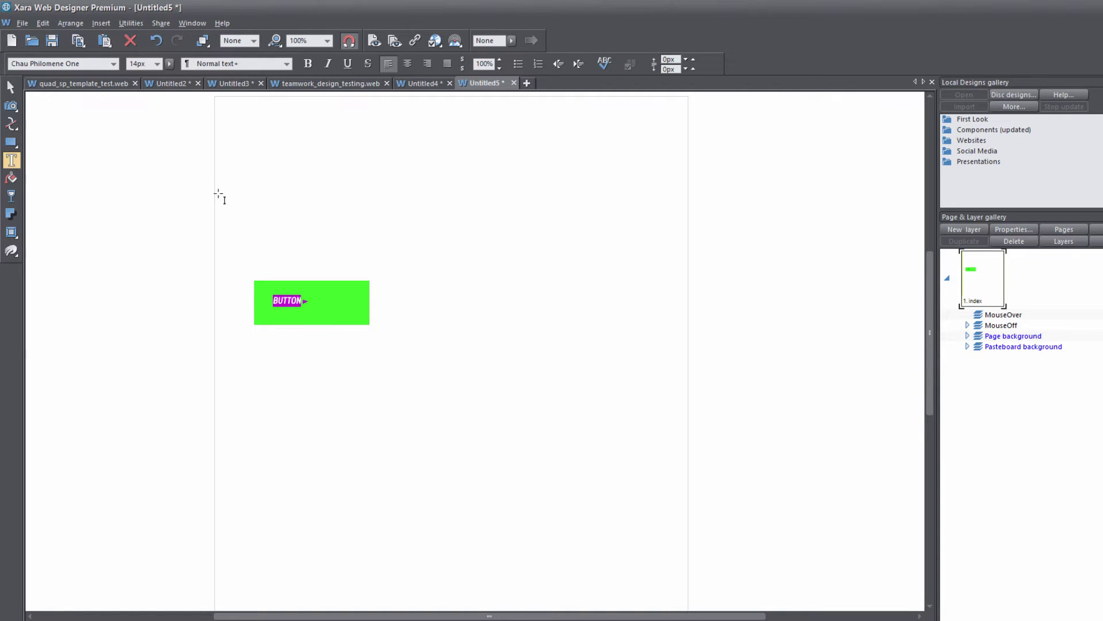
{"action": "left_click", "coordinate": [157, 64]}
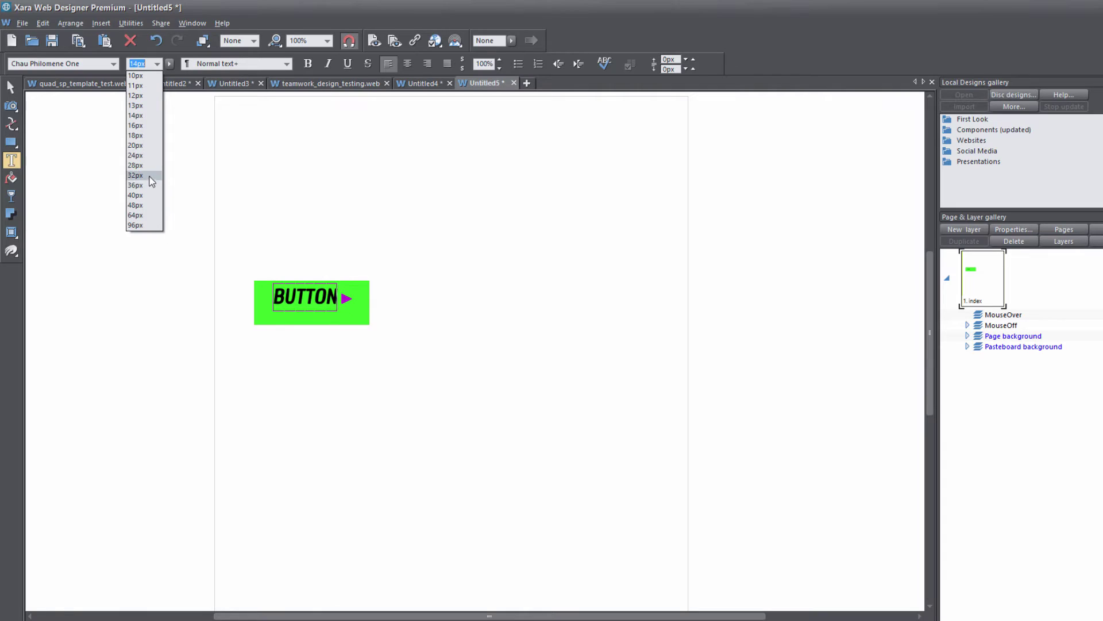
{"action": "left_click", "coordinate": [151, 176]}
Move the BUTTON text to the rectangle's middle and select both objects
{"action": "left_click", "coordinate": [10, 86]}
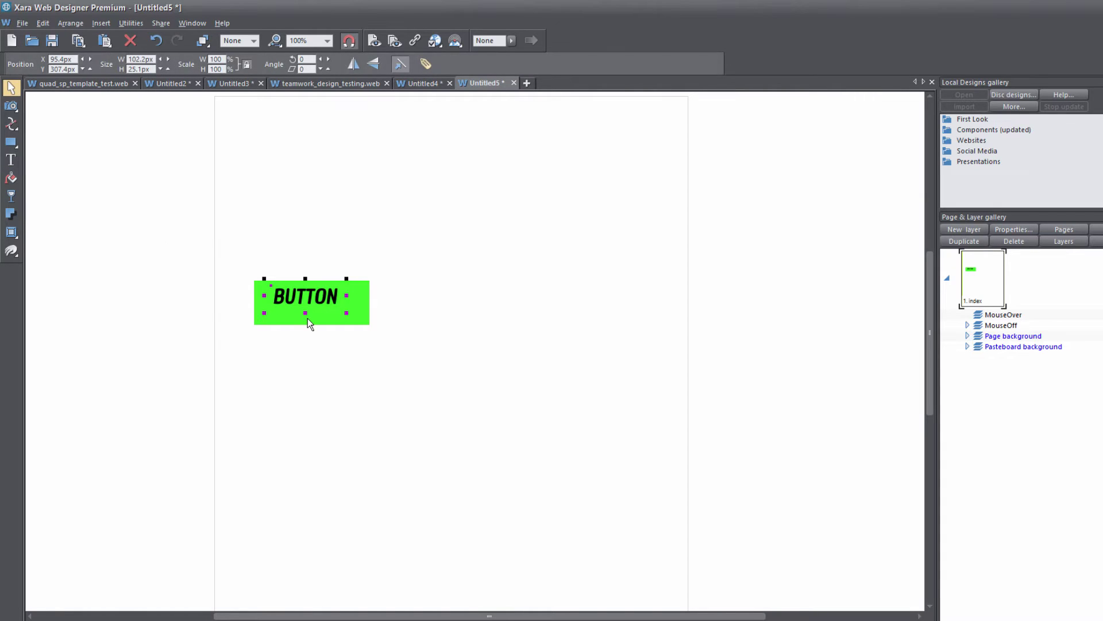
{"action": "left_click_drag", "start_coordinate": [321, 309], "coordinate": [387, 350]}
{"action": "left_click", "coordinate": [234, 257]}
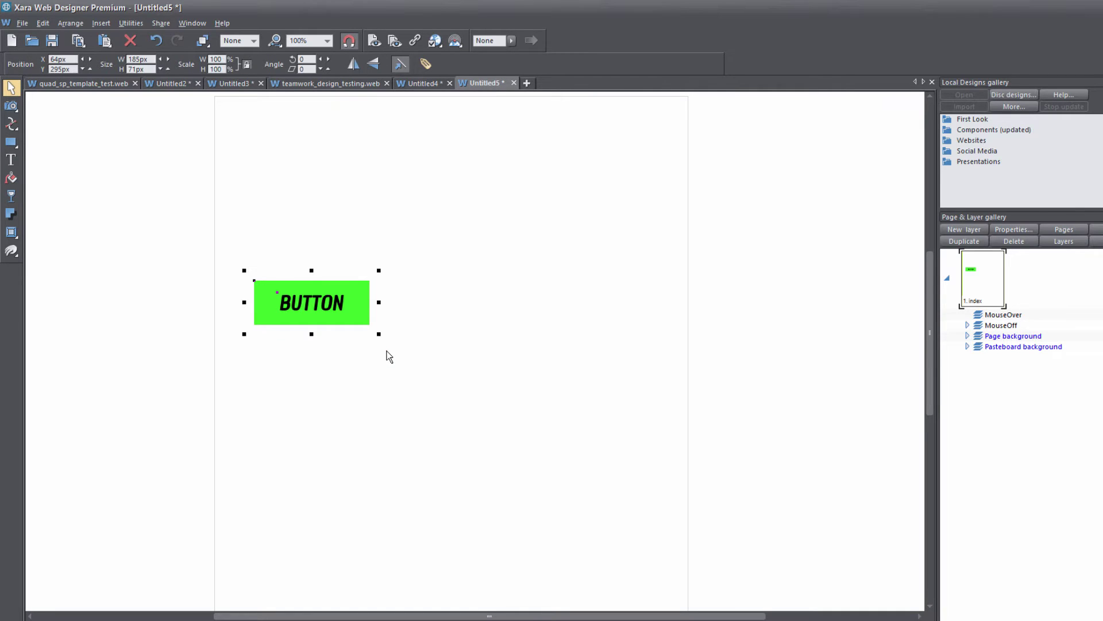
Align the BUTTON text and green rectangle centrally on each other both ways
{"action": "key", "text": "ctrl+shift+l"}
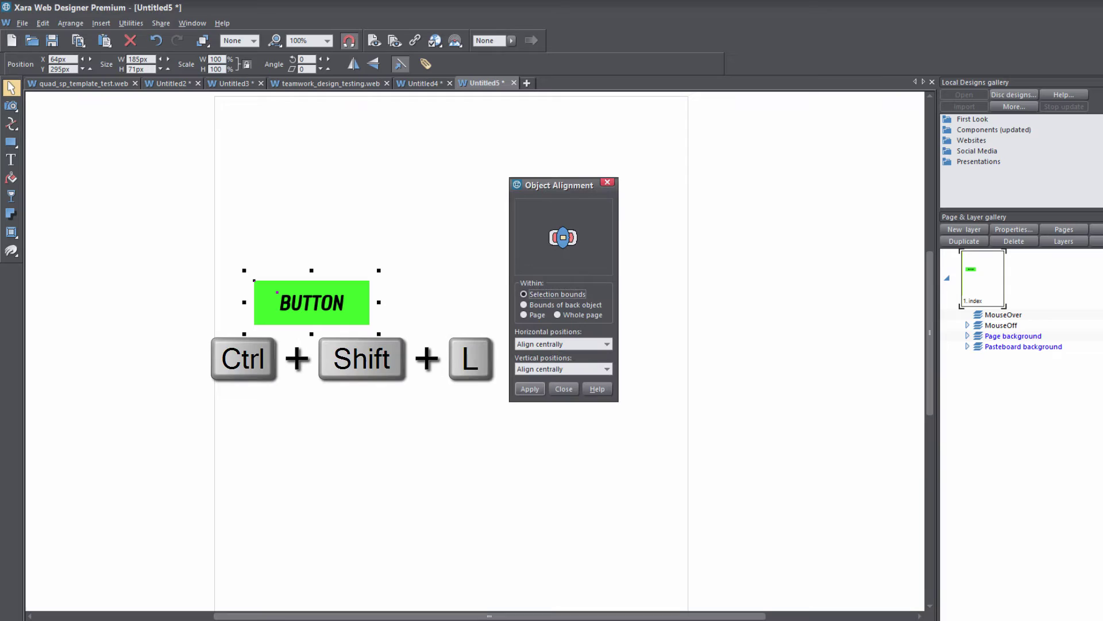
{"action": "left_click_drag", "start_coordinate": [547, 190], "coordinate": [519, 191]}
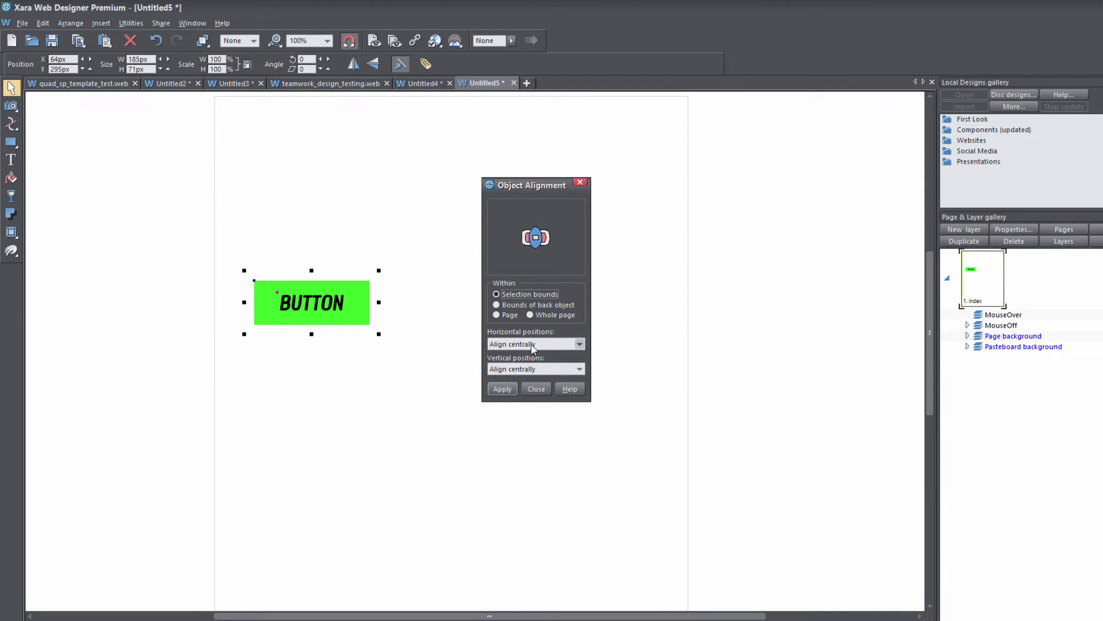
{"action": "left_click", "coordinate": [510, 390]}
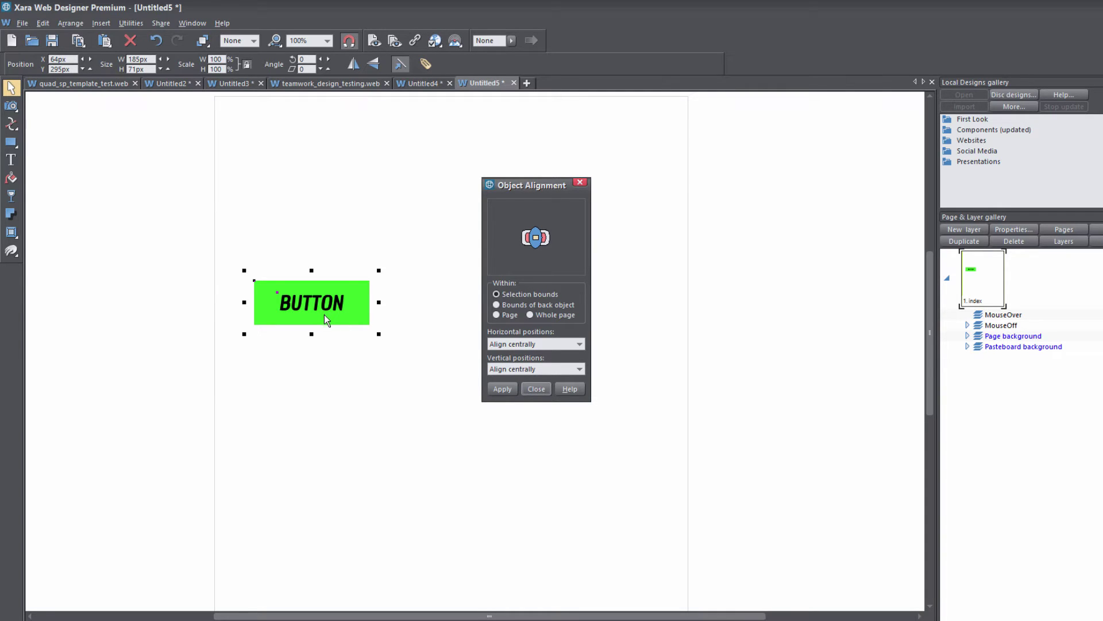
{"action": "left_click", "coordinate": [545, 388]}
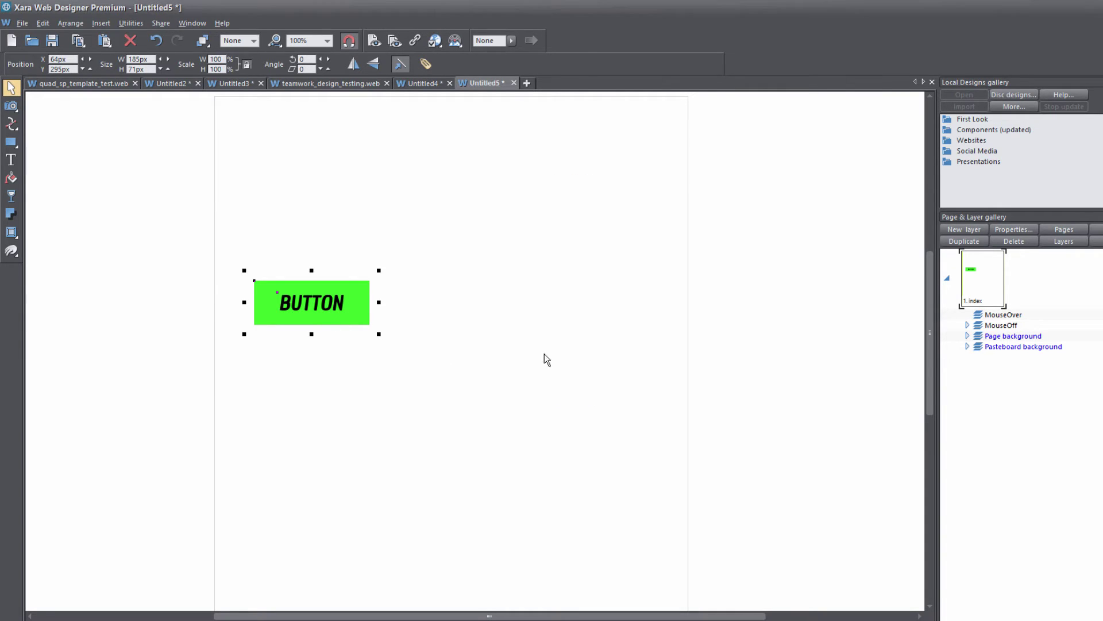
Group the rectangle and BUTTON text into one button object
{"action": "left_click", "coordinate": [499, 301]}
{"action": "left_click_drag", "start_coordinate": [228, 256], "coordinate": [406, 368]}
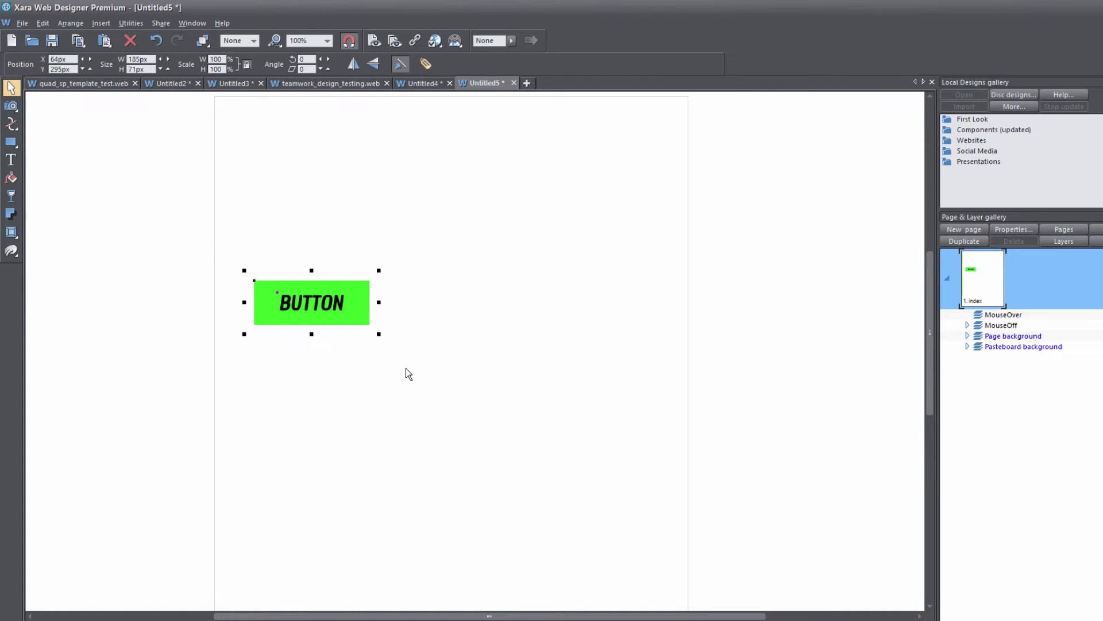
{"action": "key", "text": "ctrl+g"}
Copy the button and paste it in place on the visible MouseOver layer
{"action": "key", "text": "ctrl+c"}
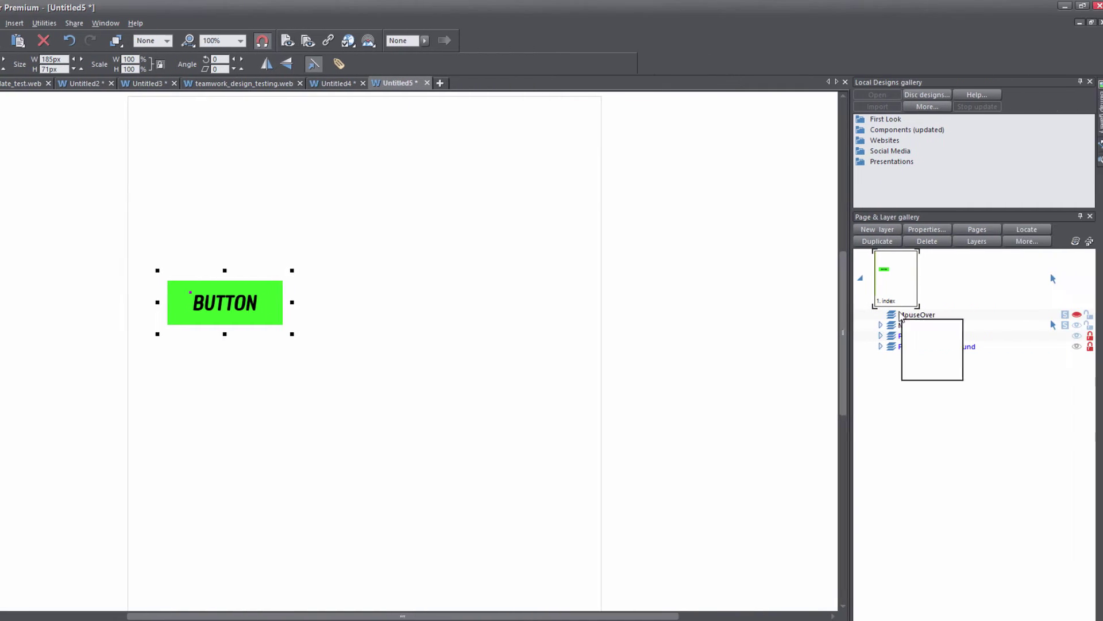
{"action": "left_click", "coordinate": [901, 316]}
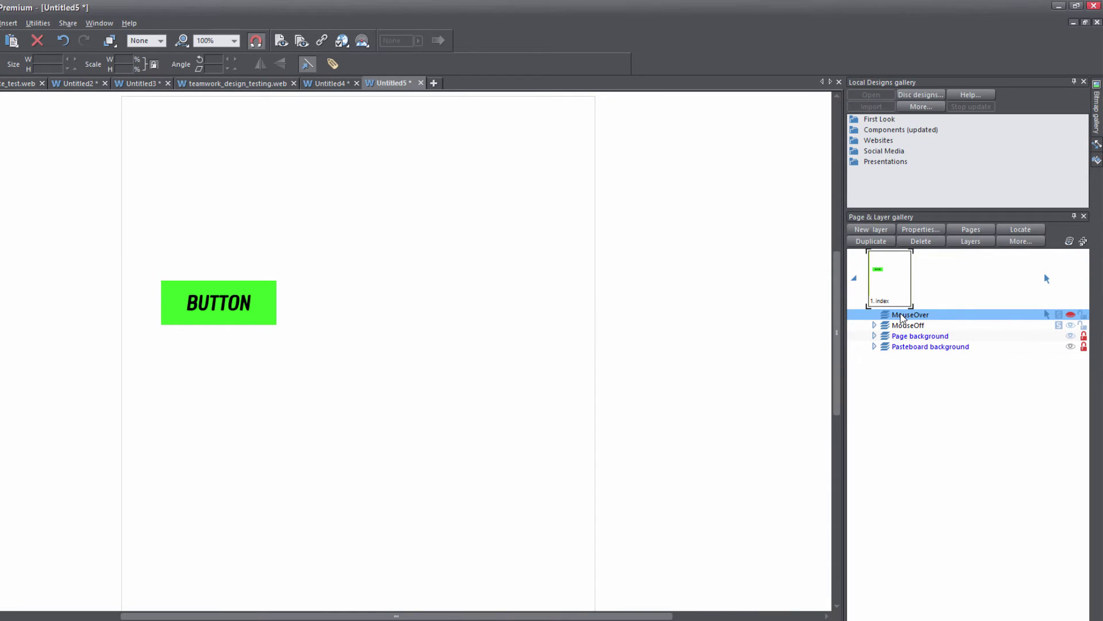
{"action": "left_click", "coordinate": [1071, 315]}
{"action": "key", "text": "ctrl+shift+v"}
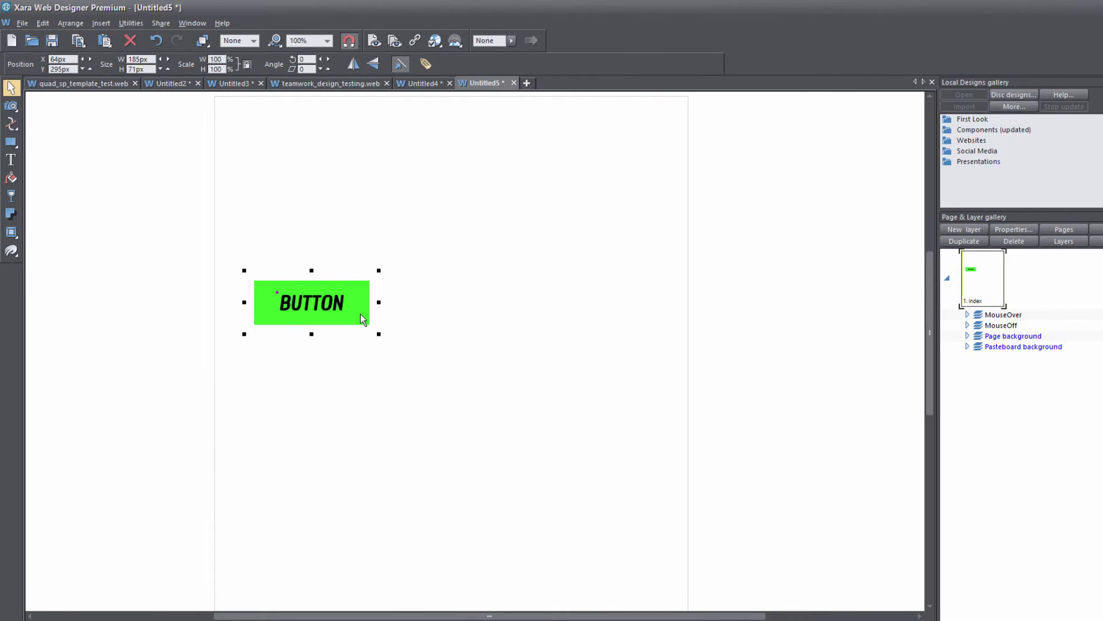
Recolour the copied button's rectangle fill from green to teal
{"action": "key", "text": "F6"}
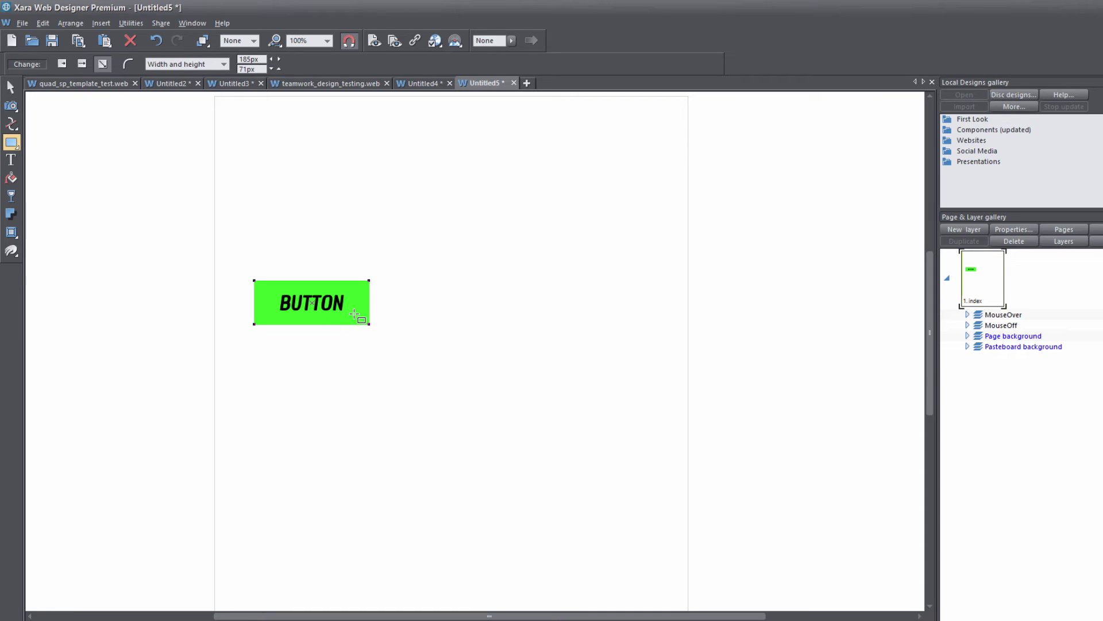
{"action": "key", "text": "ctrl+e"}
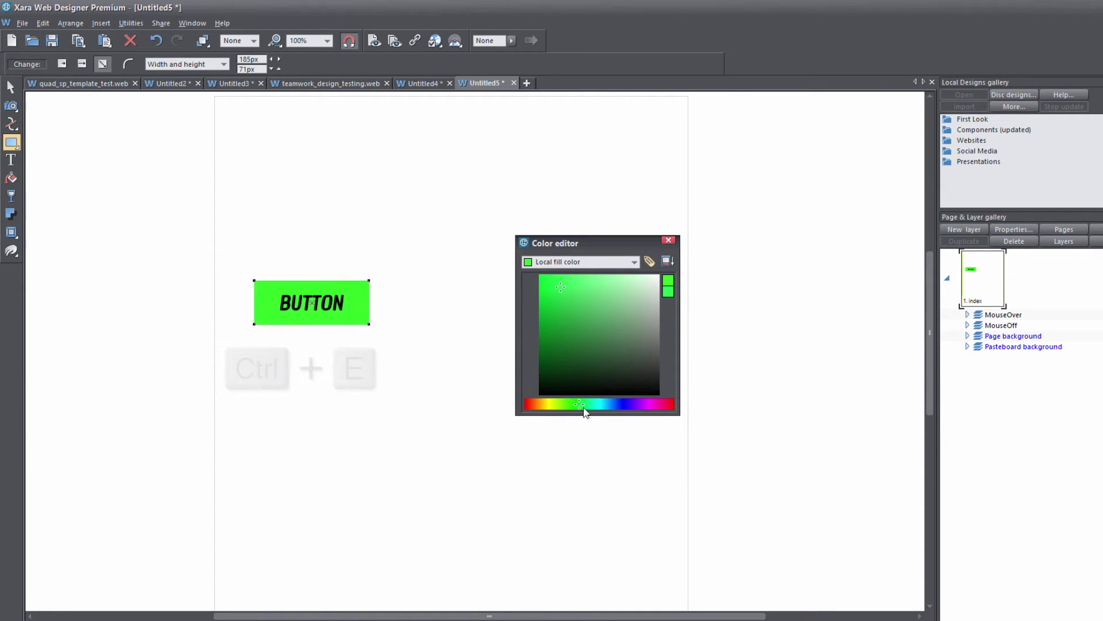
{"action": "left_click_drag", "start_coordinate": [583, 409], "coordinate": [596, 408]}
{"action": "left_click", "coordinate": [668, 241]}
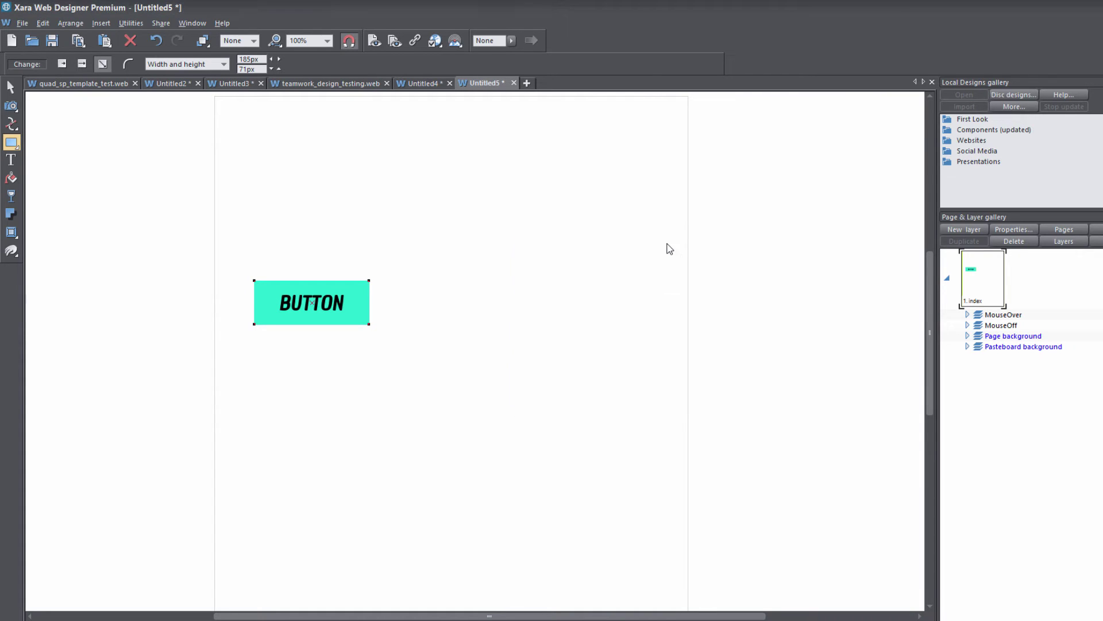
Soft-group the button parts across MouseOff and MouseOver, then nudge the button up and right
{"action": "left_click", "coordinate": [10, 87]}
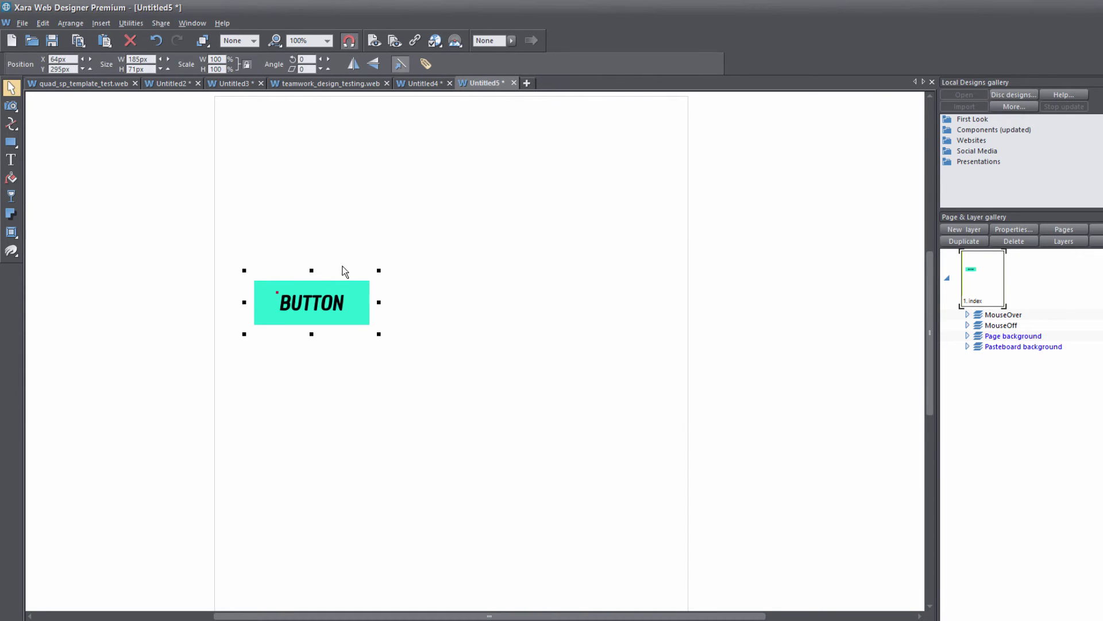
{"action": "mouse_move", "coordinate": [980, 318]}
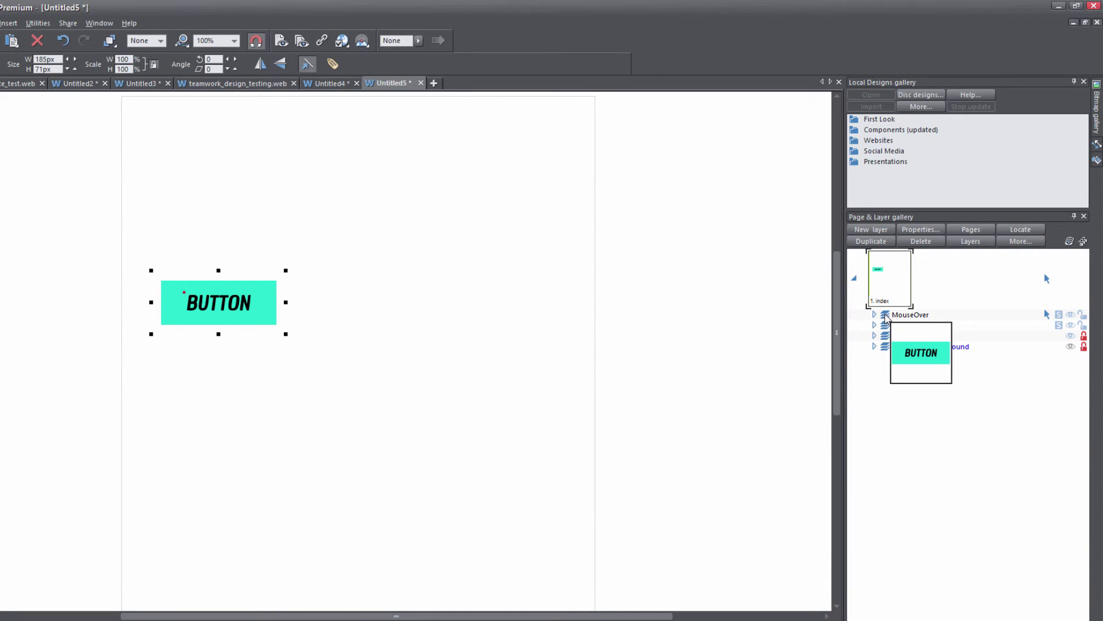
{"action": "mouse_move", "coordinate": [886, 327]}
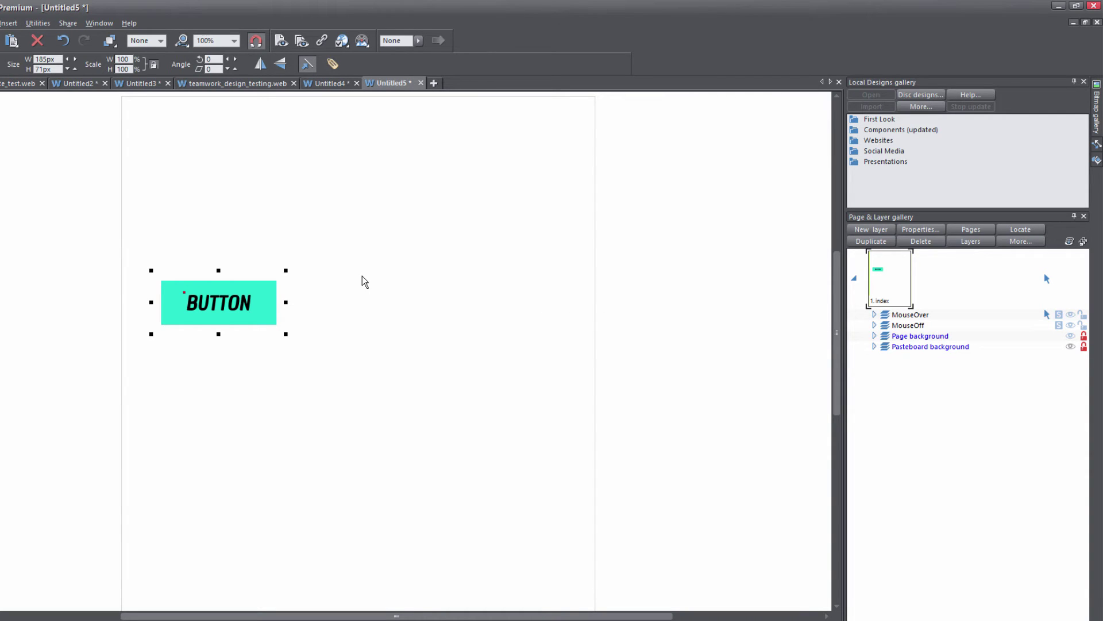
{"action": "left_click", "coordinate": [260, 240]}
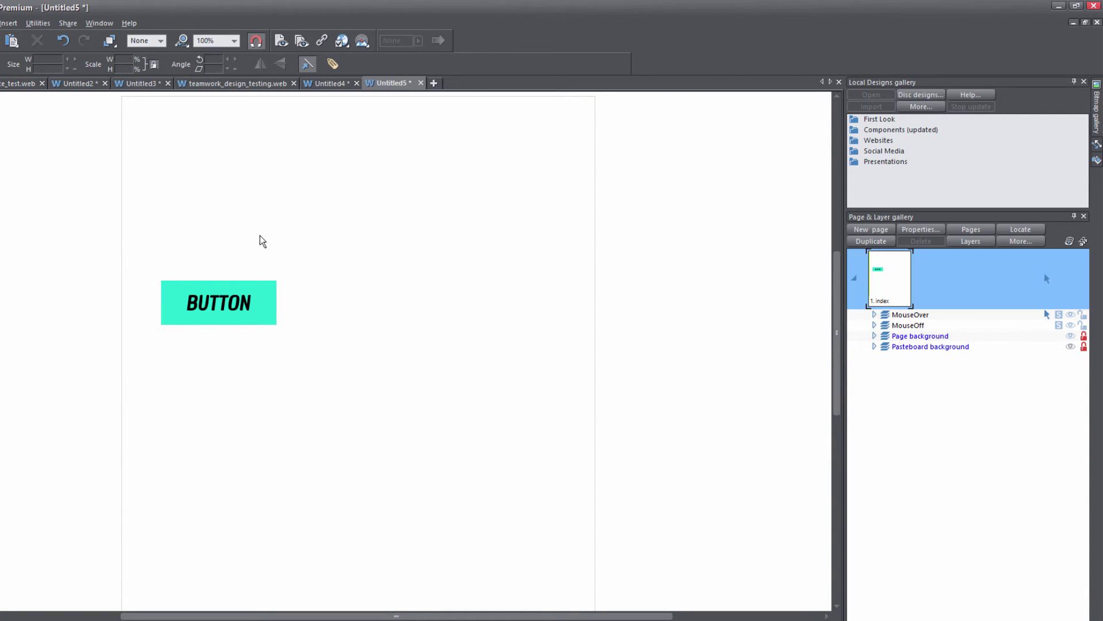
{"action": "left_click_drag", "start_coordinate": [140, 251], "coordinate": [343, 374]}
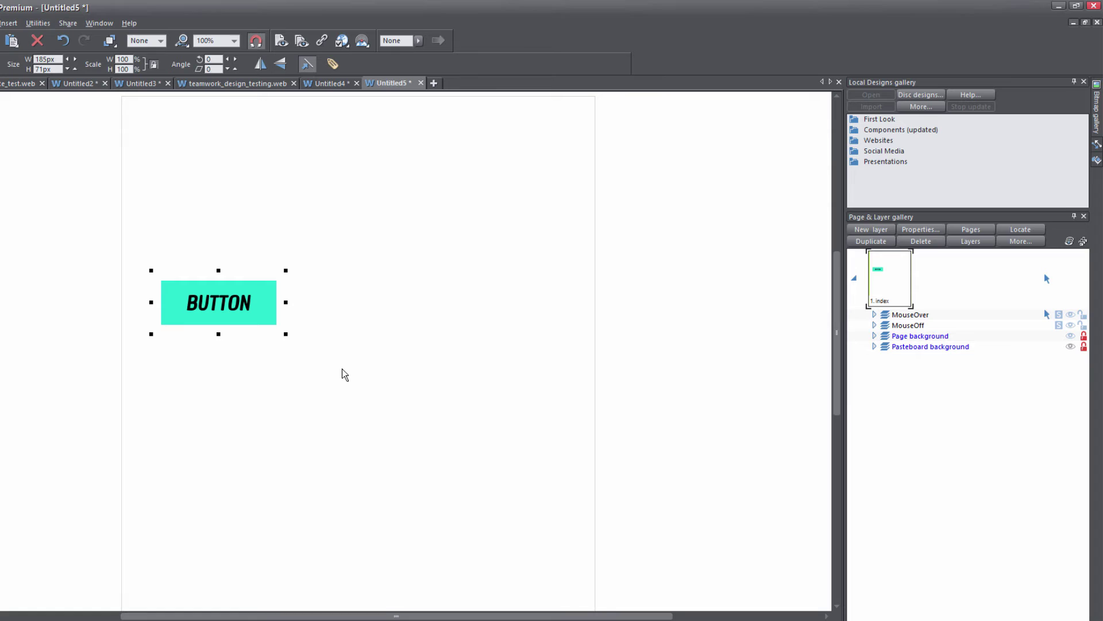
{"action": "key", "text": "ctrl+alt+g"}
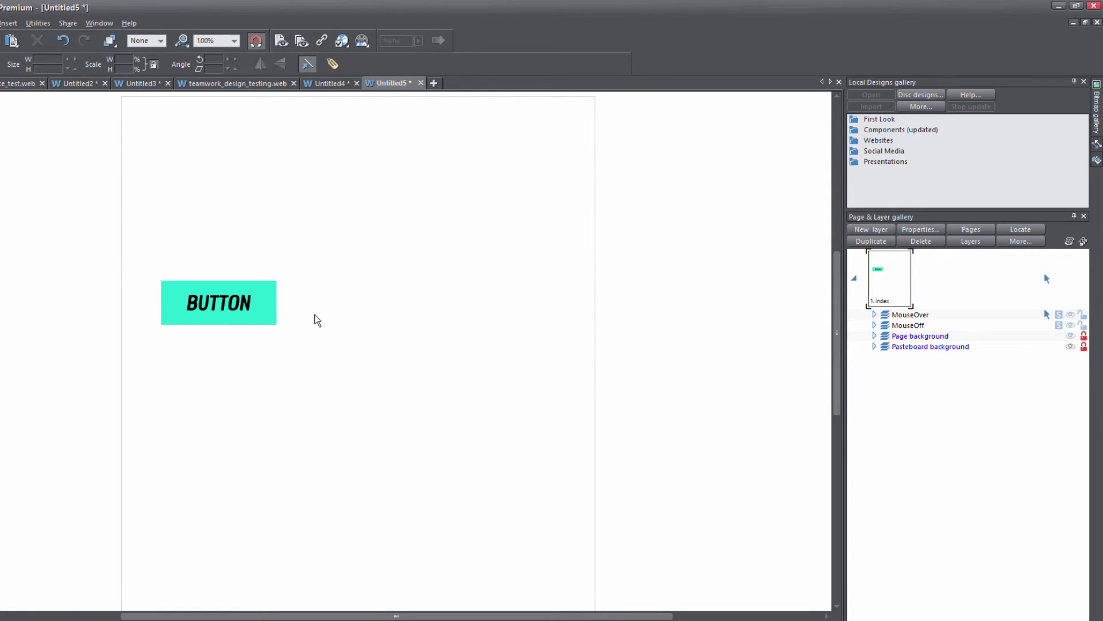
{"action": "left_click_drag", "start_coordinate": [250, 314], "coordinate": [310, 293]}
{"action": "left_click", "coordinate": [275, 358]}
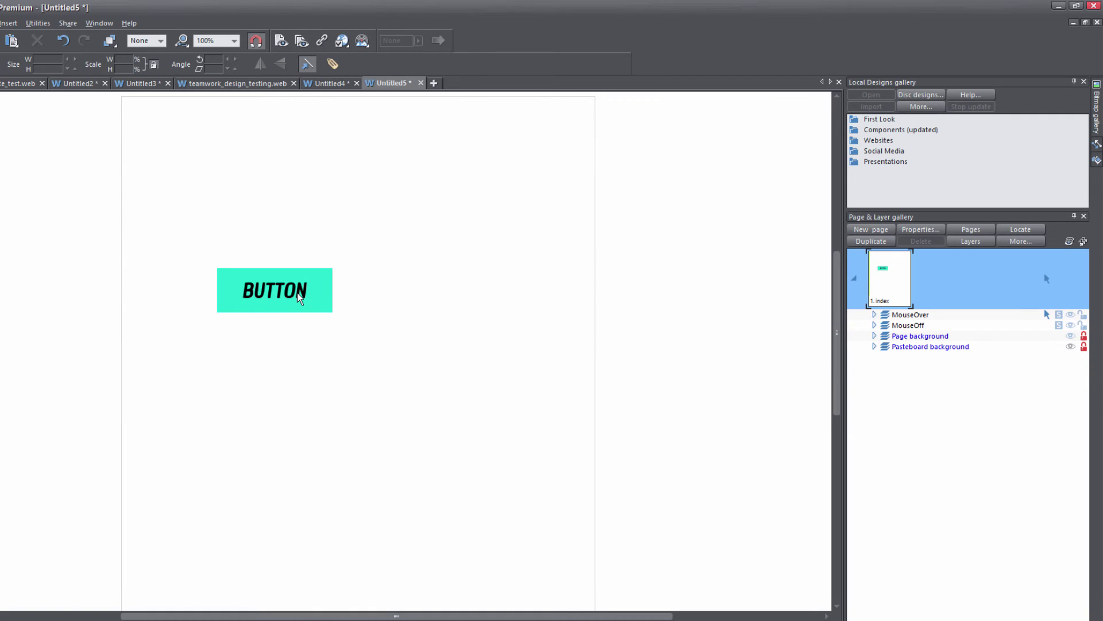
Change the BUTTON label font from Chau Philomene One to Permanent Marker
{"action": "double_click", "coordinate": [298, 296]}
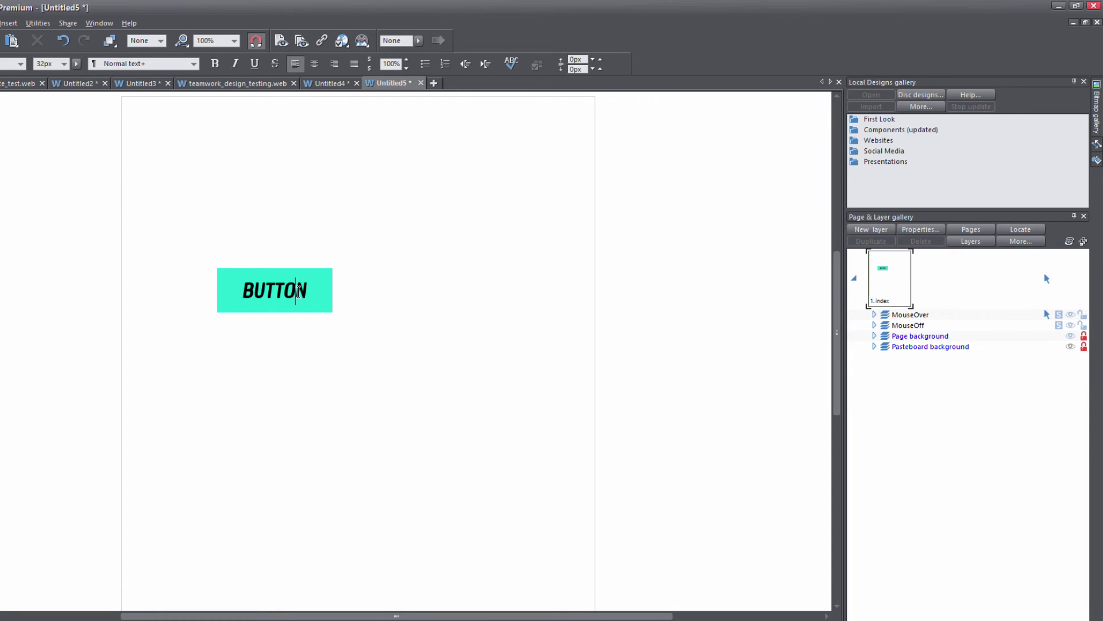
{"action": "key", "text": "ctrl+a"}
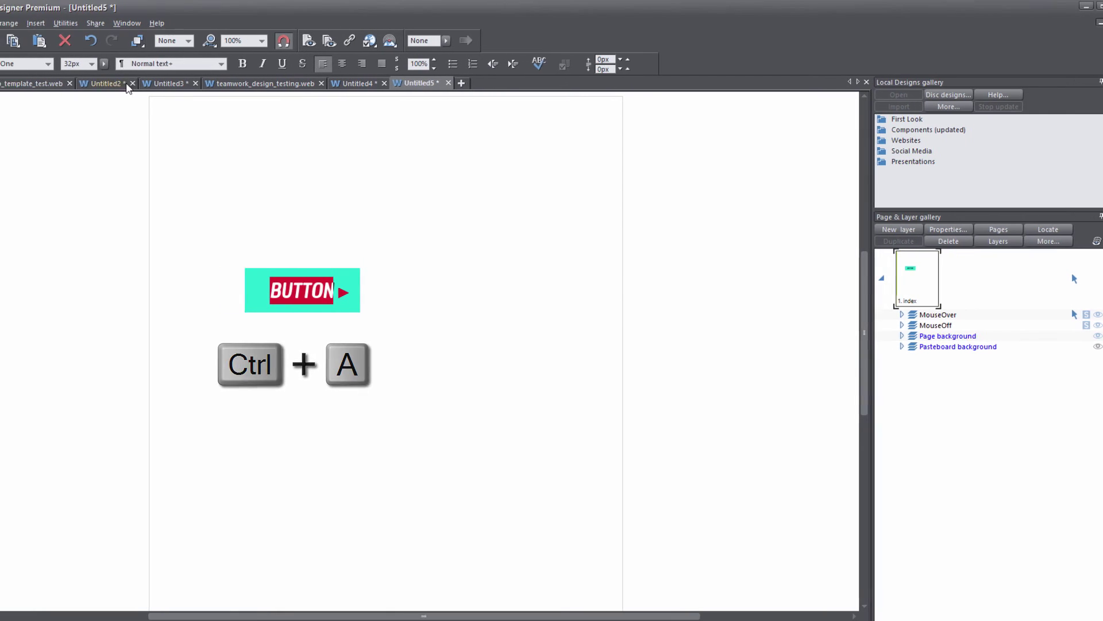
{"action": "left_click", "coordinate": [48, 64]}
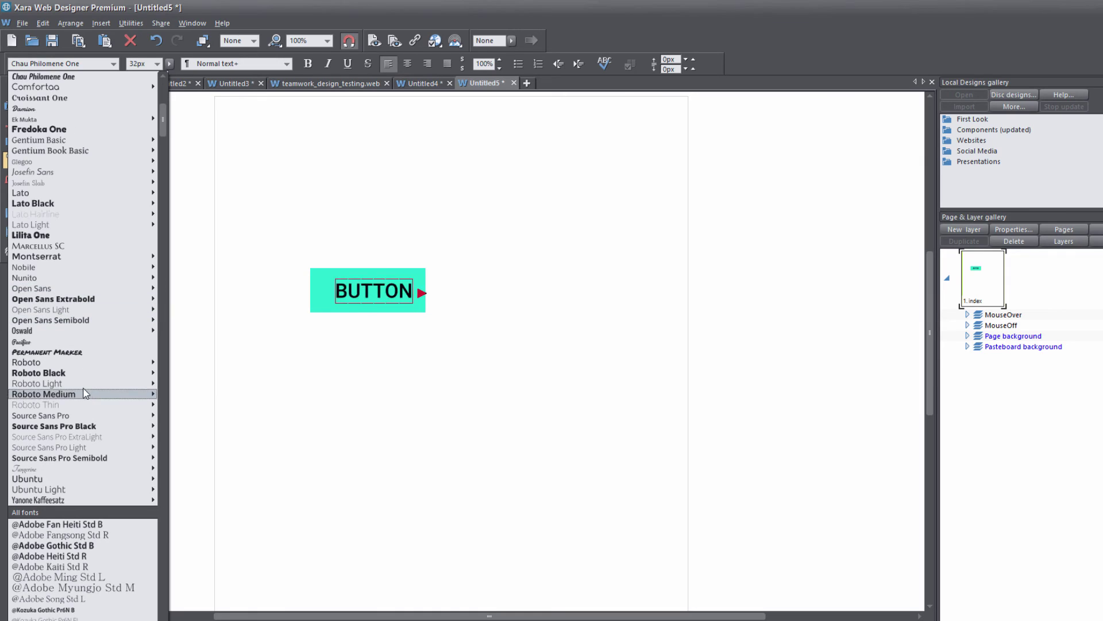
{"action": "left_click", "coordinate": [71, 356]}
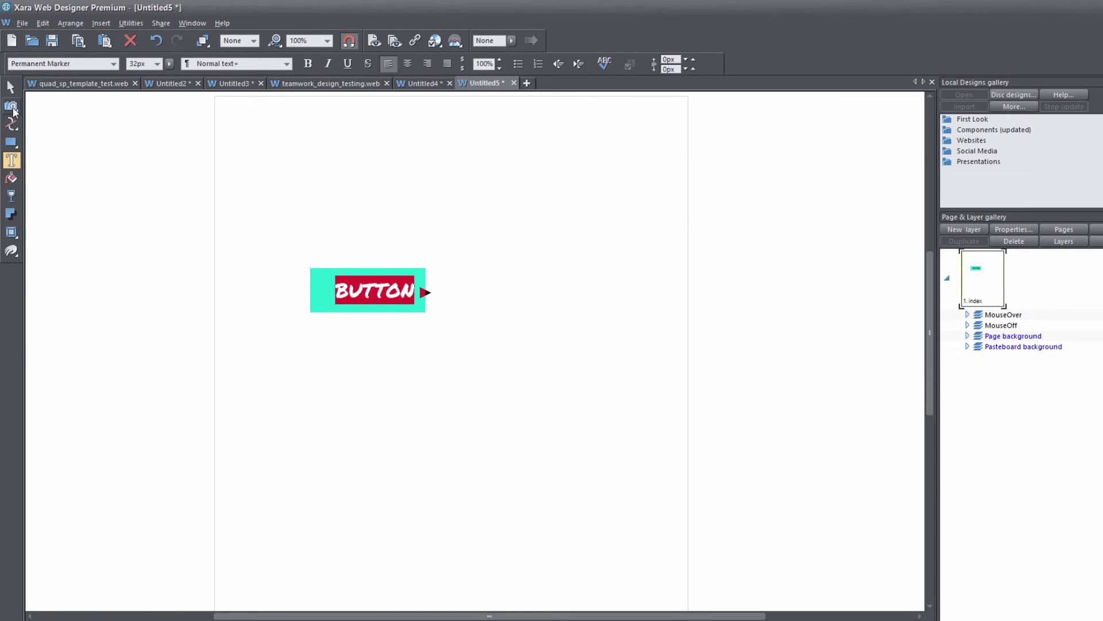
{"action": "left_click", "coordinate": [9, 92]}
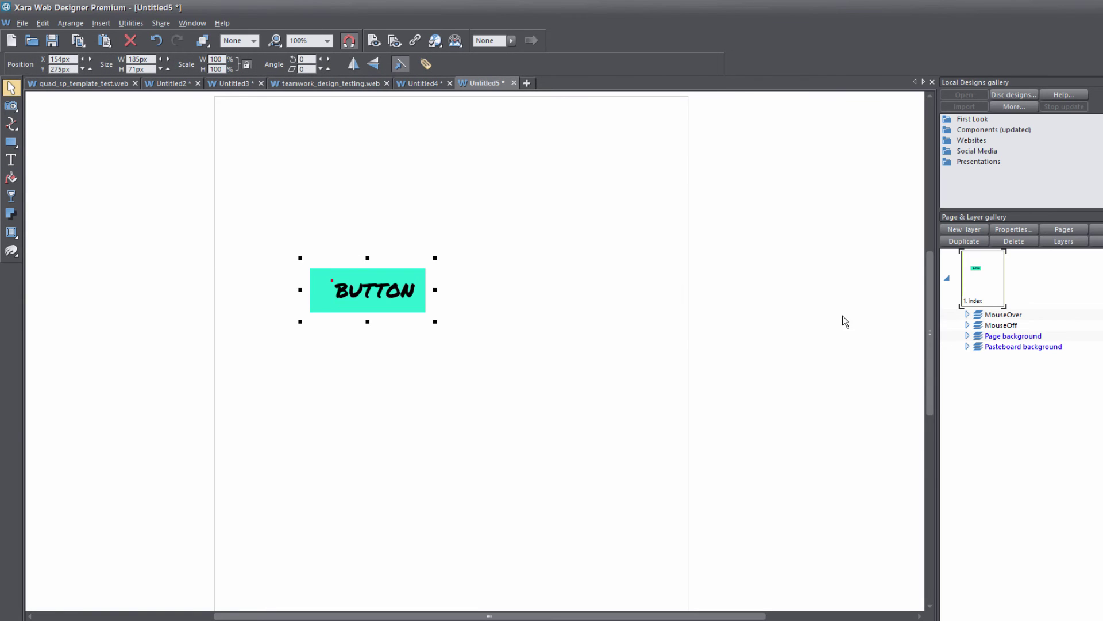
{"action": "mouse_move", "coordinate": [984, 327]}
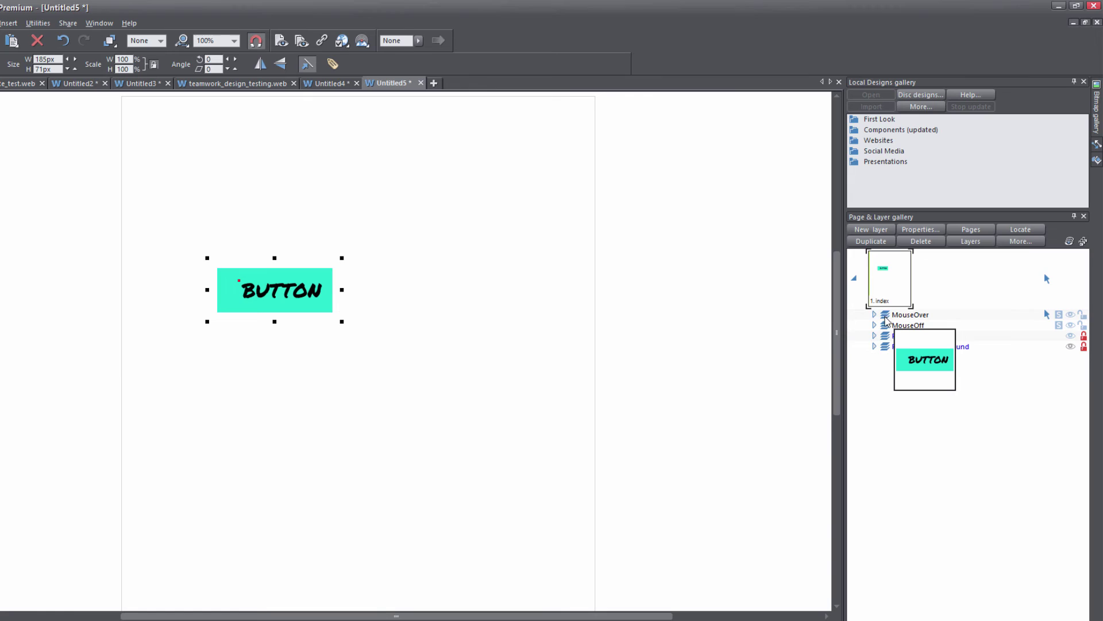
{"action": "mouse_move", "coordinate": [886, 324]}
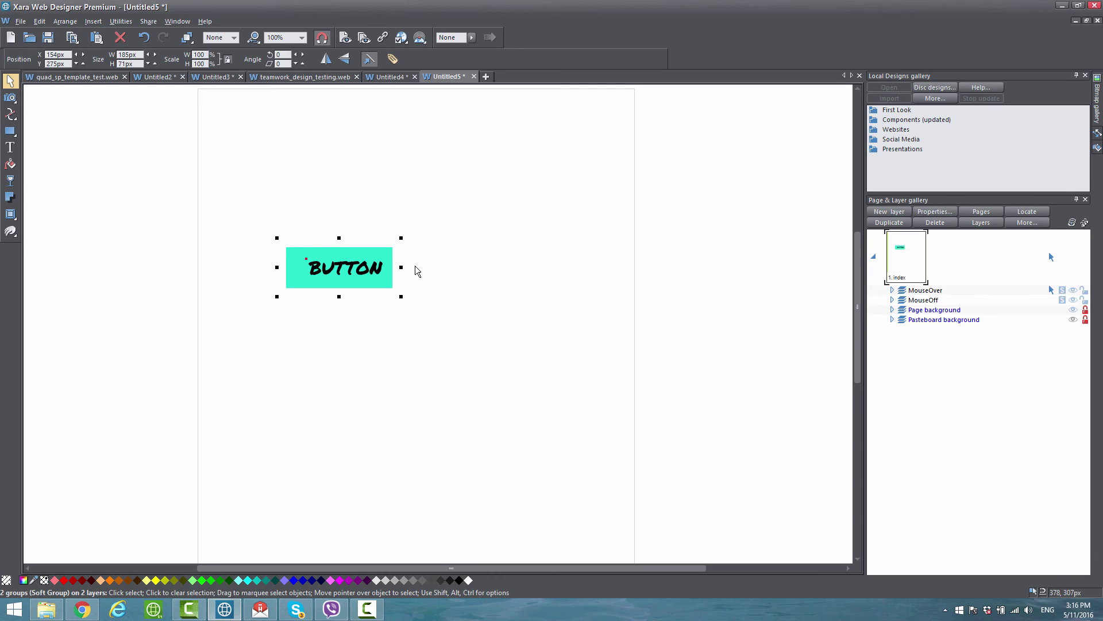
Reduce the BUTTON label's text size from 32px to 11px
{"action": "key", "text": "F8"}
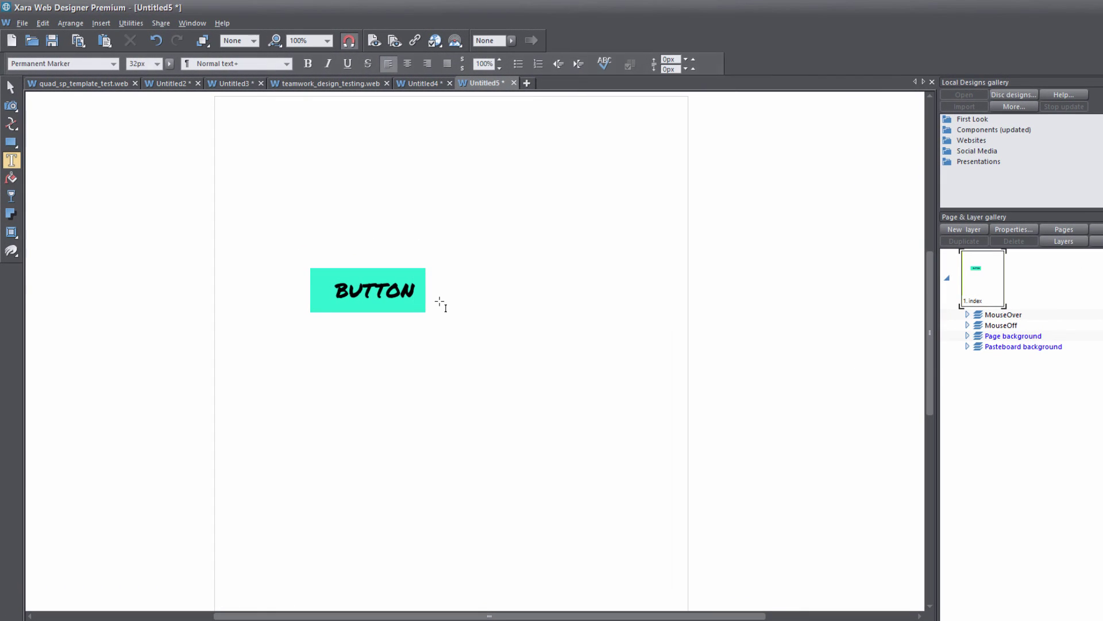
{"action": "key", "text": "ctrl+a"}
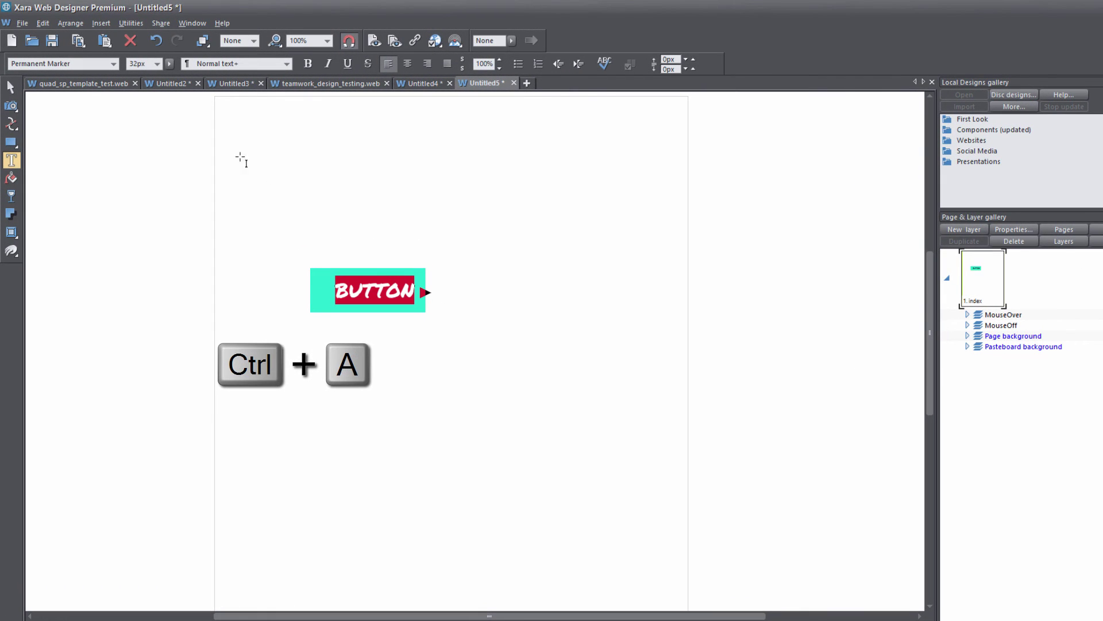
{"action": "left_click", "coordinate": [157, 64]}
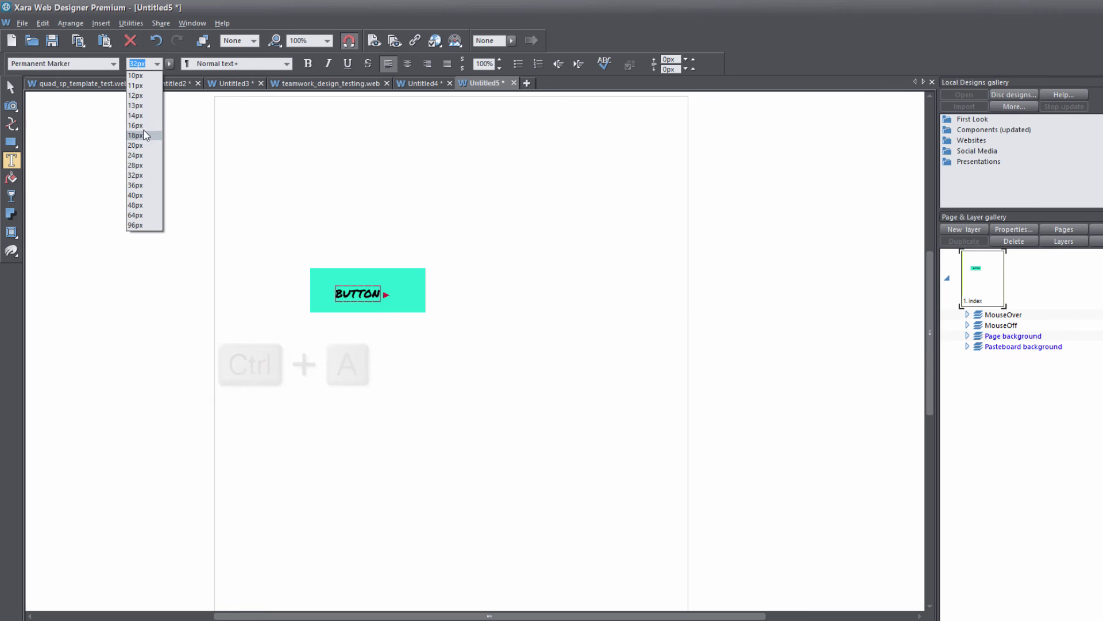
{"action": "left_click", "coordinate": [142, 86]}
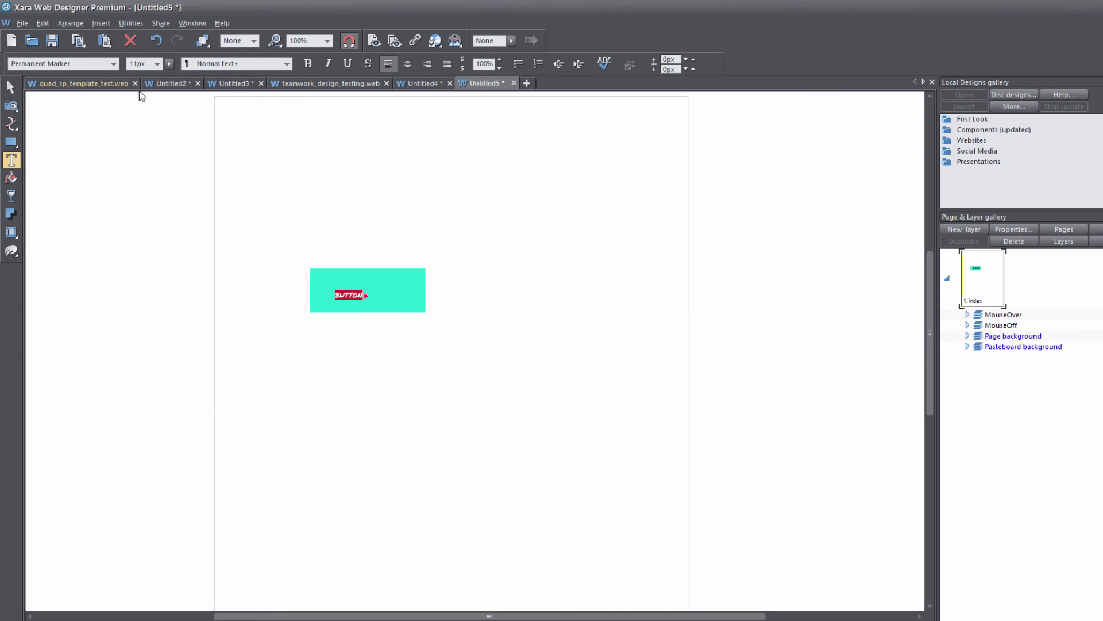
{"action": "left_click", "coordinate": [10, 87]}
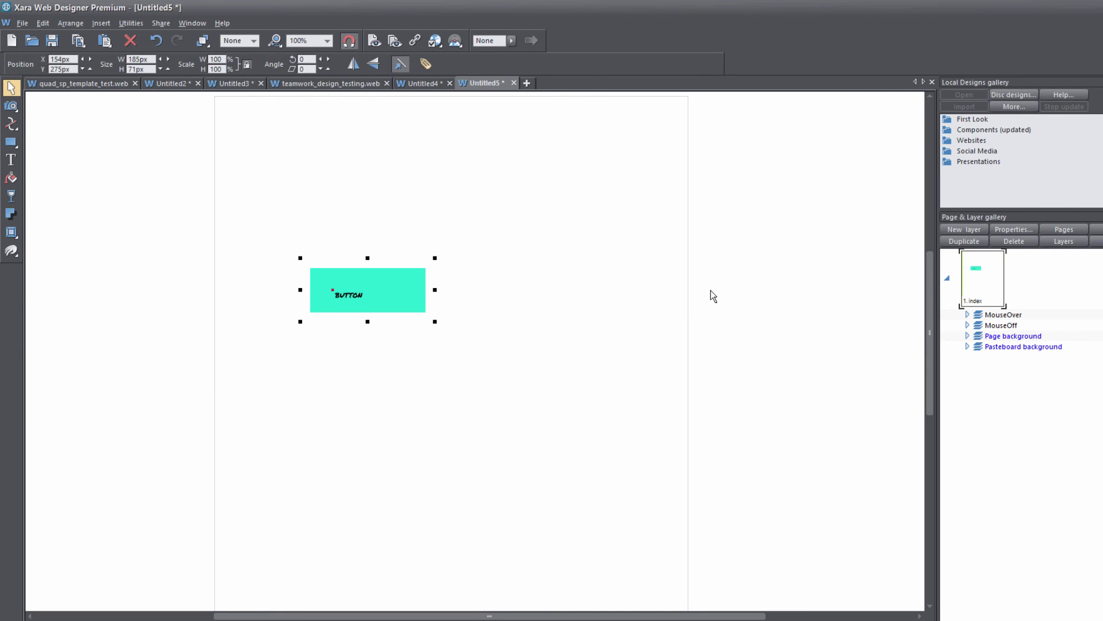
{"action": "mouse_move", "coordinate": [980, 319]}
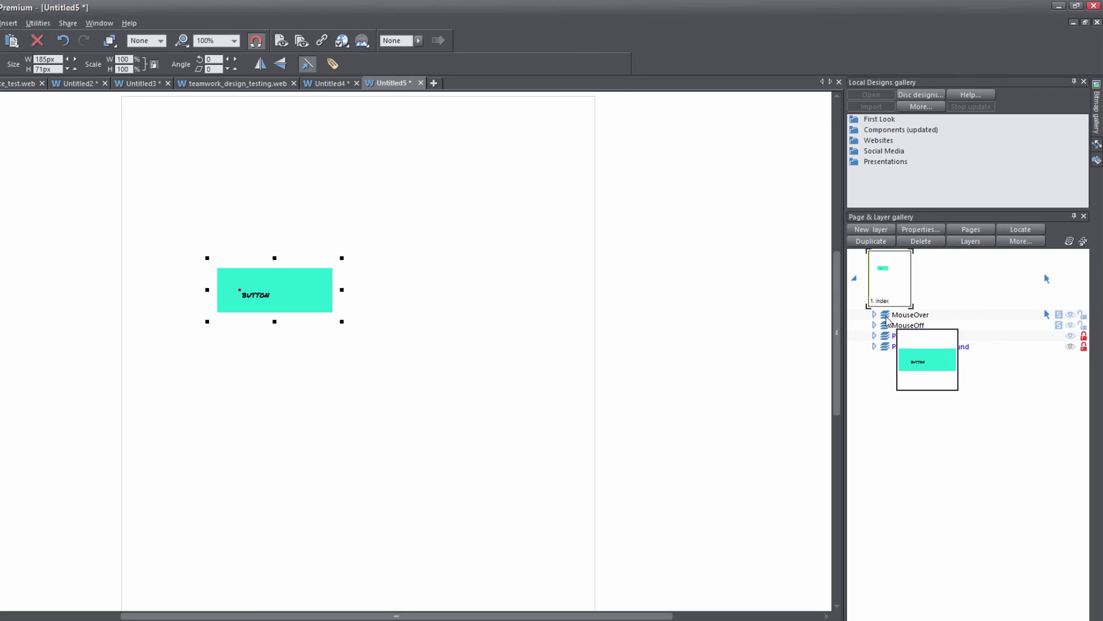
{"action": "mouse_move", "coordinate": [887, 328]}
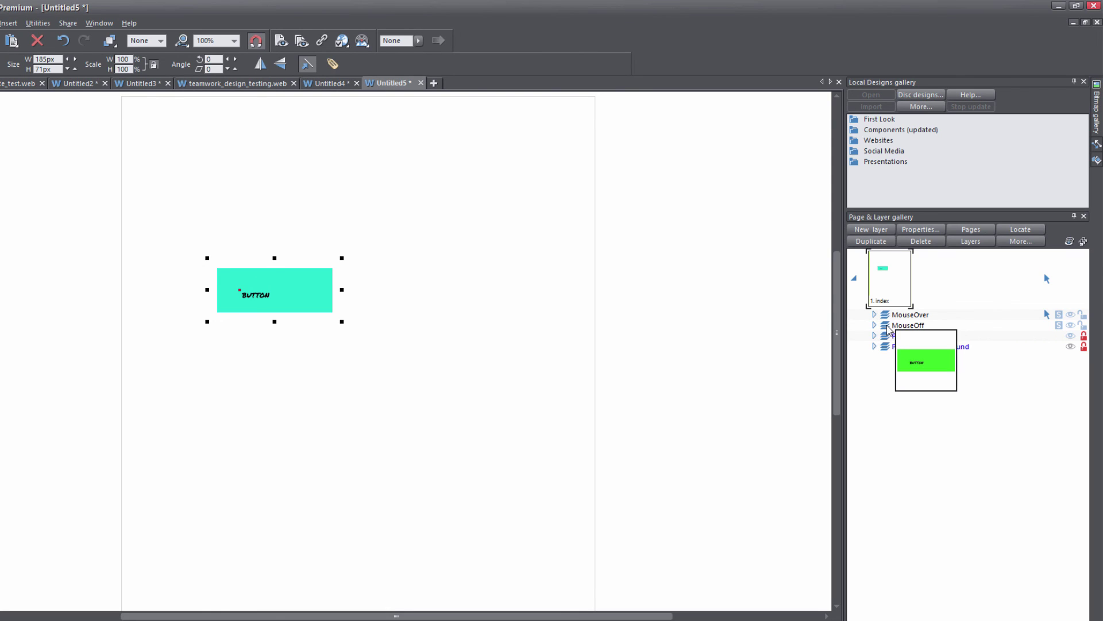